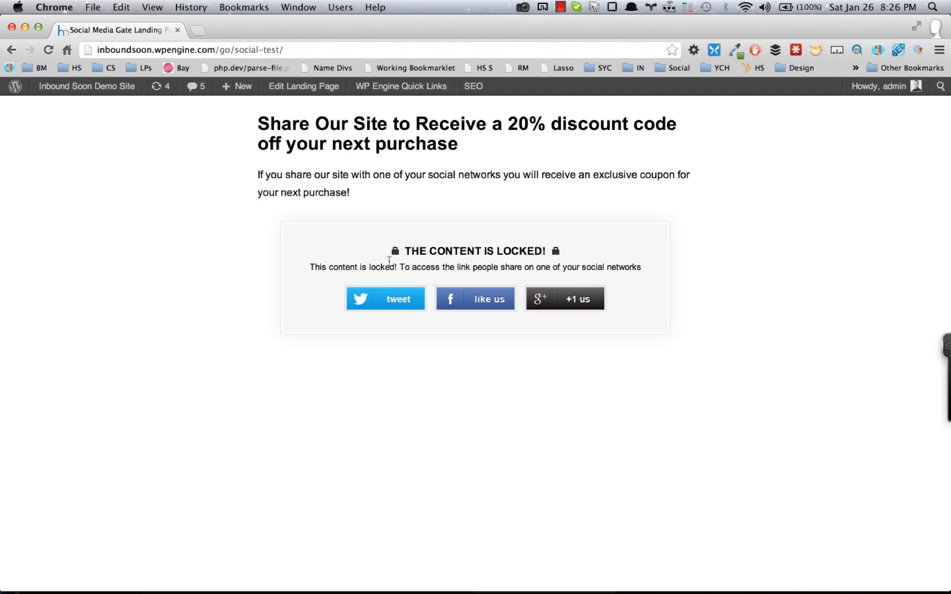
# Post the prefilled tweet from the share window and dismiss the alert to reveal the thank-you message.
pyautogui.click(367, 300)
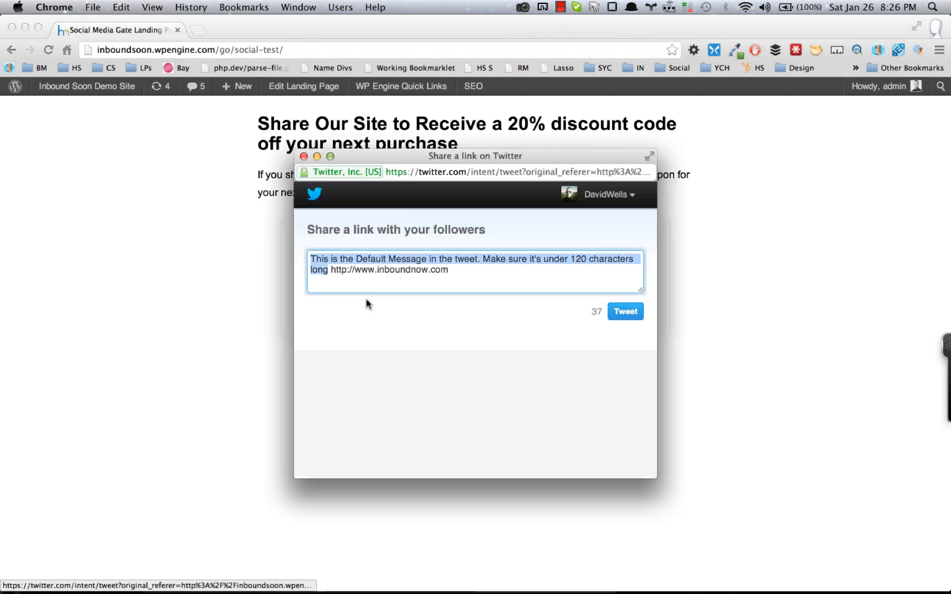
pyautogui.click(470, 277)
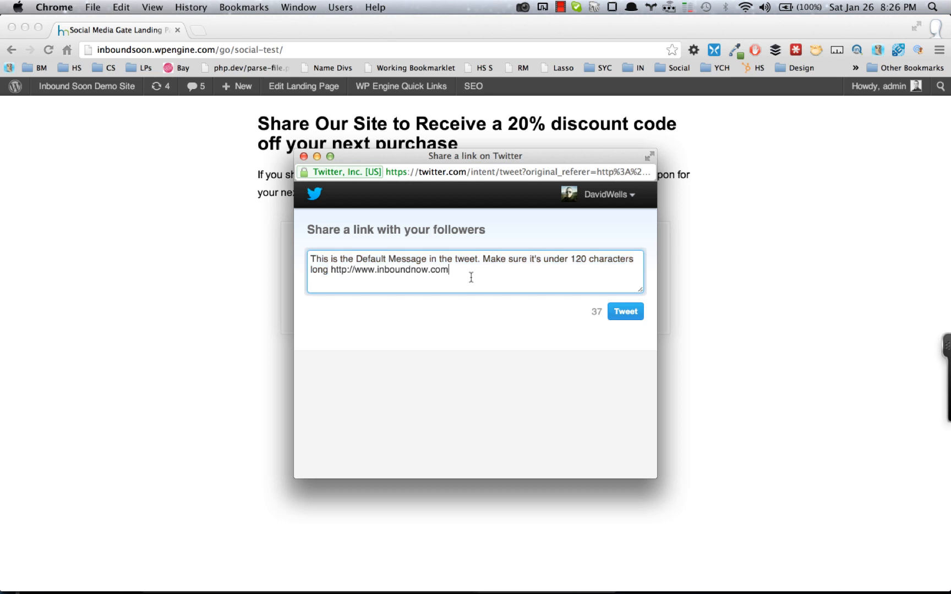
pyautogui.moveTo(329, 271); pyautogui.dragTo(303, 251)
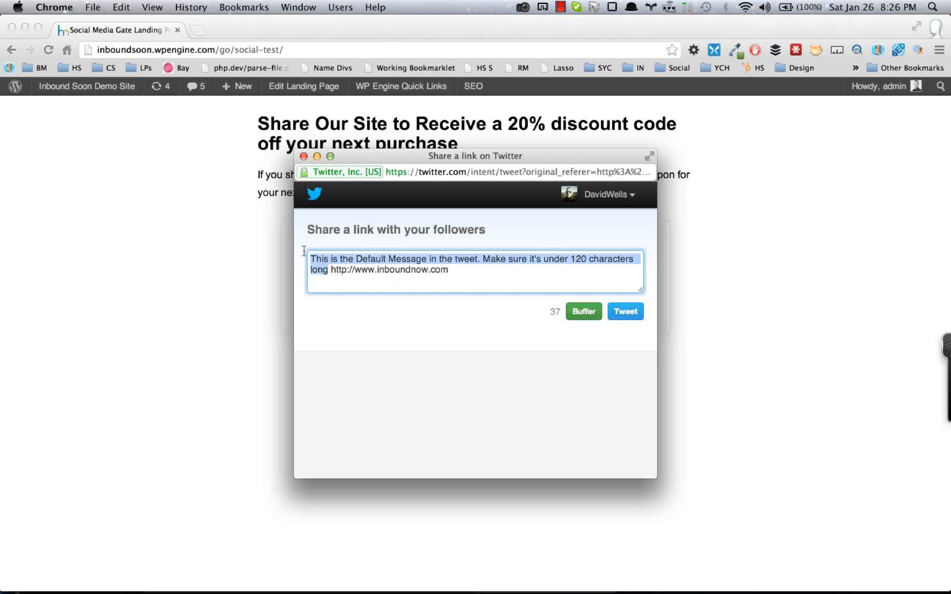
pyautogui.click(628, 315)
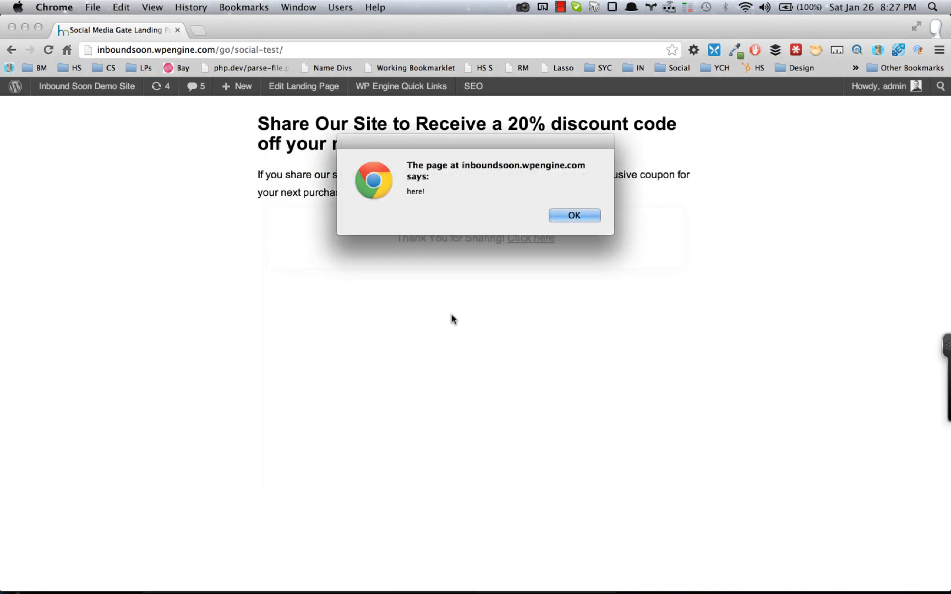
pyautogui.click(573, 217)
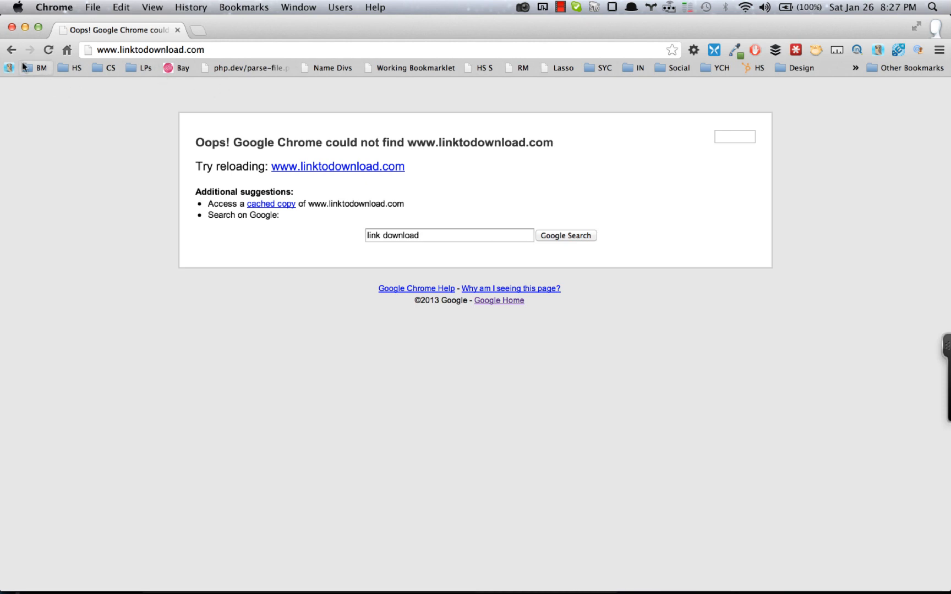
# Go back to inboundsoon.wpengine.com/go/social-test/ showing the Thank You for Sharing message.
pyautogui.click(10, 49)
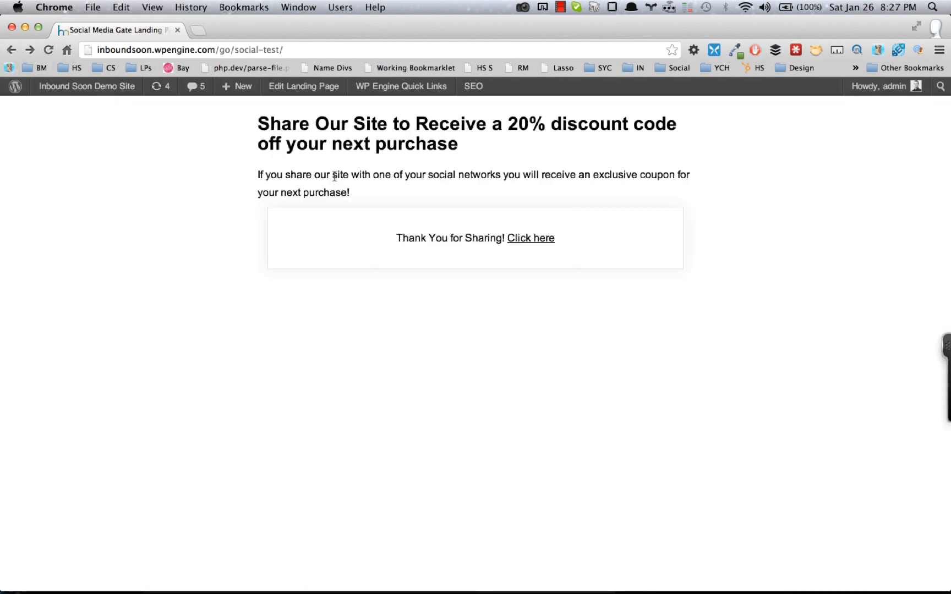
pyautogui.moveTo(398, 238)
pyautogui.mouseDown()
pyautogui.moveTo(555, 237)
pyautogui.moveTo(500, 236)
pyautogui.mouseUp()
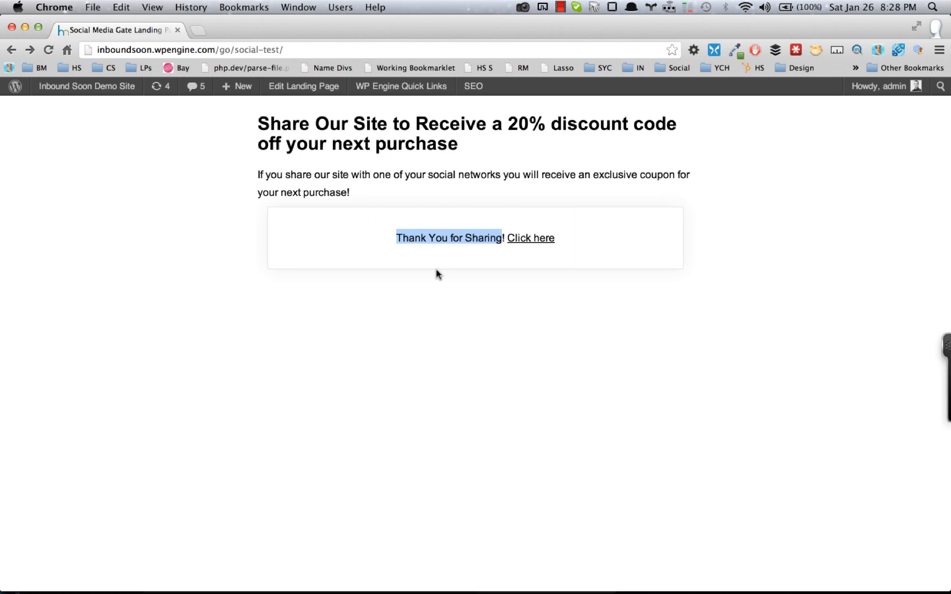
# Bring up the Social Media Gate page in the WordPress editor via Edit Landing Page.
pyautogui.click(303, 94)
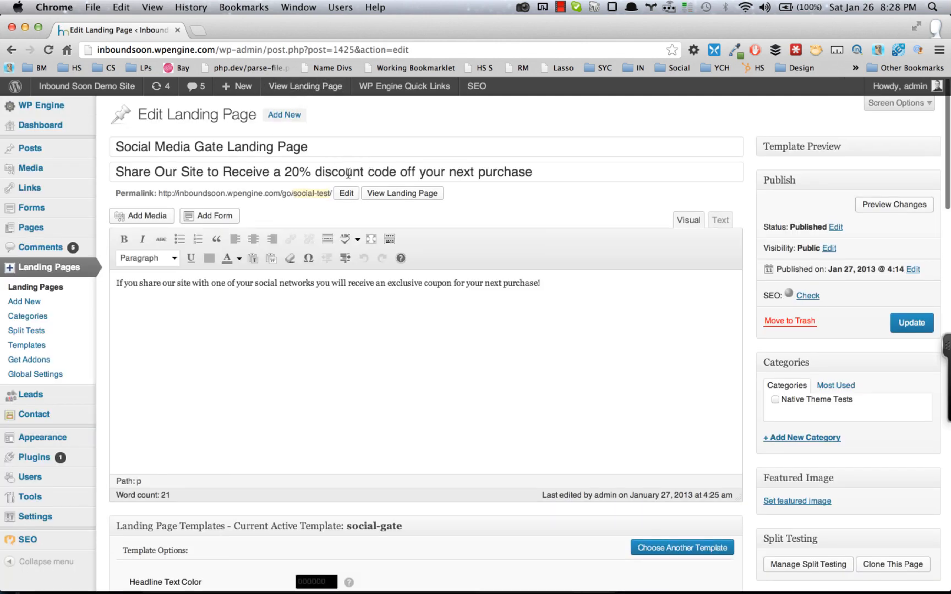
pyautogui.moveTo(152, 172); pyautogui.dragTo(237, 173)
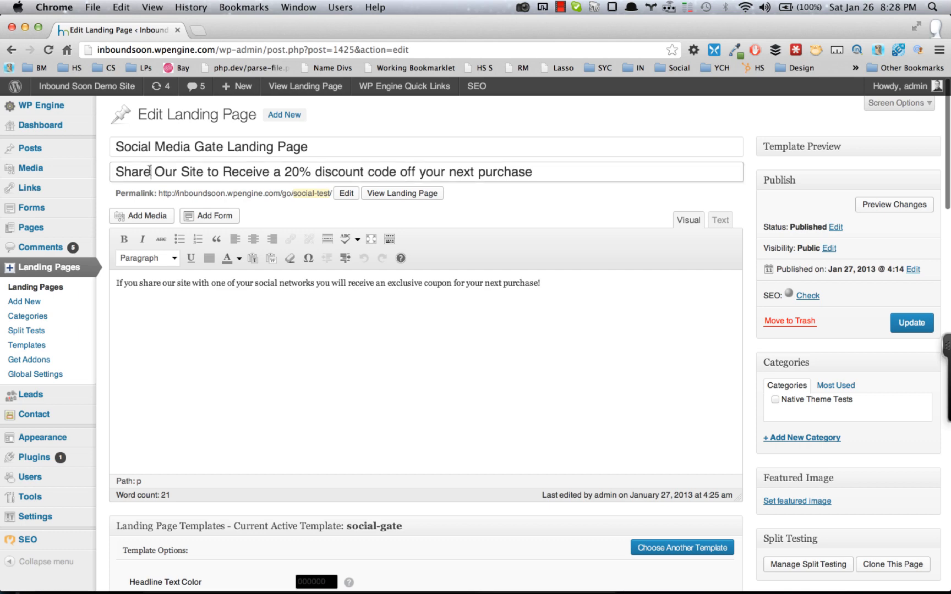
pyautogui.moveTo(204, 282); pyautogui.dragTo(279, 283)
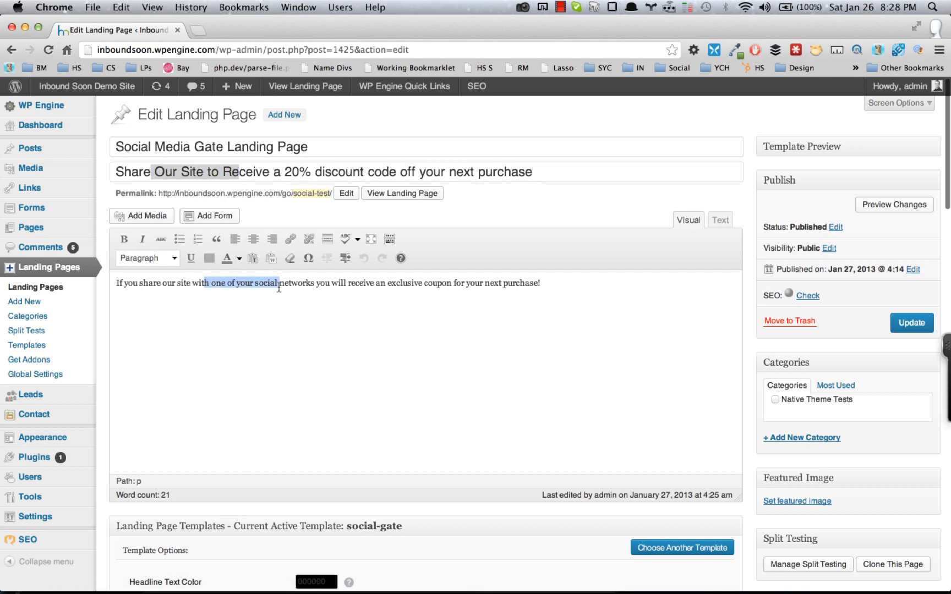
pyautogui.click(406, 192)
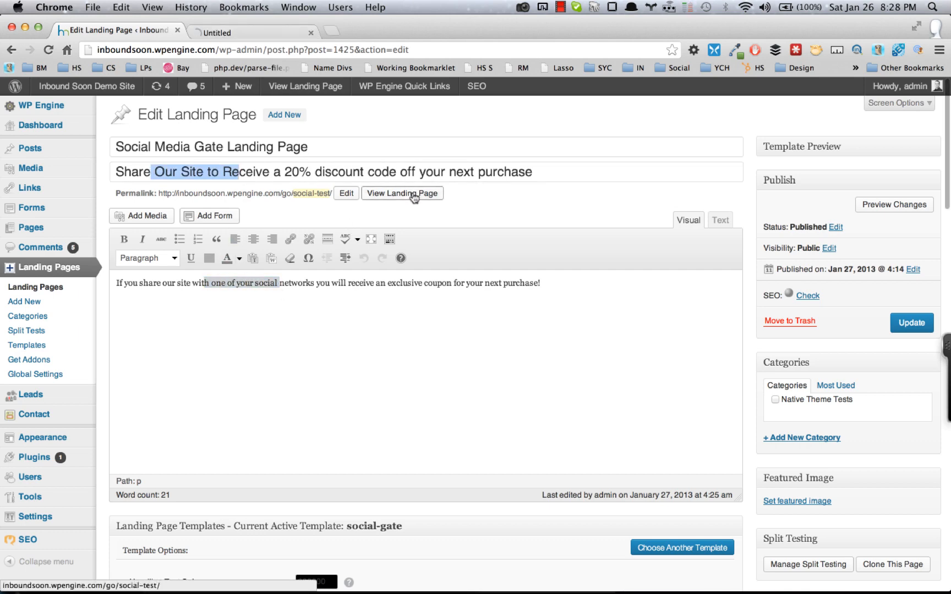
# Review the live landing page's body text in the new tab, close the incognito window and return to the editor.
pyautogui.click(246, 32)
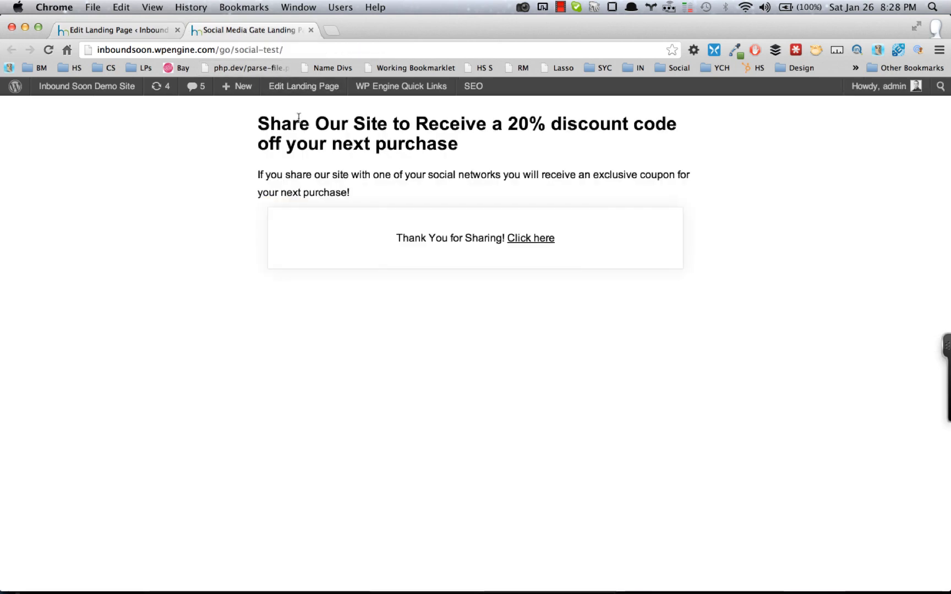
pyautogui.moveTo(261, 124); pyautogui.dragTo(331, 149)
pyautogui.moveTo(283, 172); pyautogui.dragTo(355, 193)
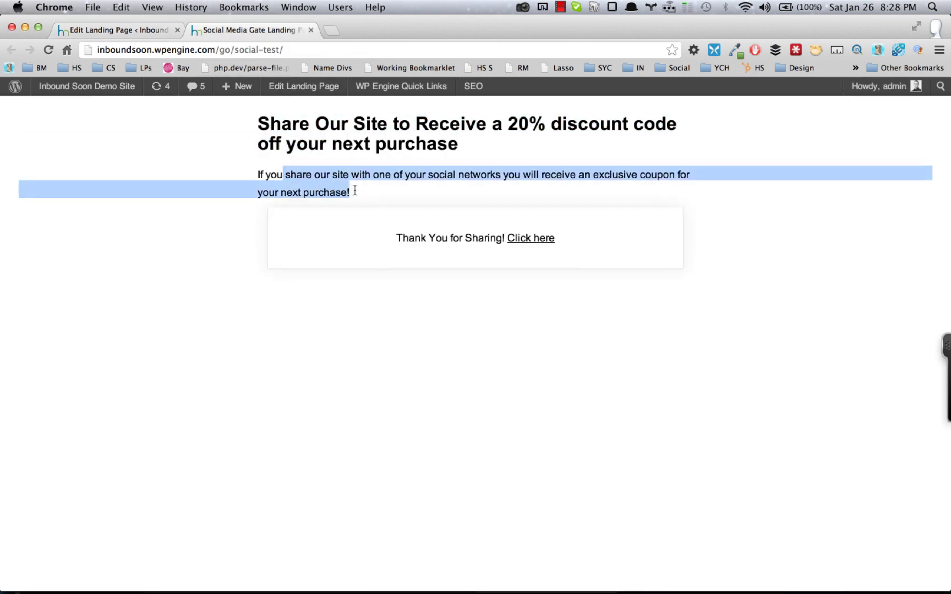
pyautogui.click(402, 249)
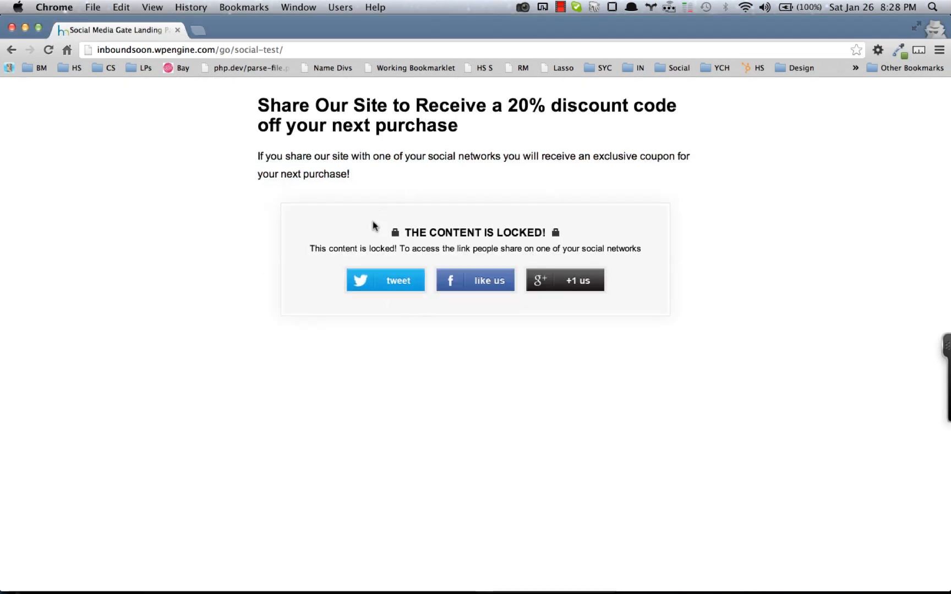
pyautogui.press('super+w')
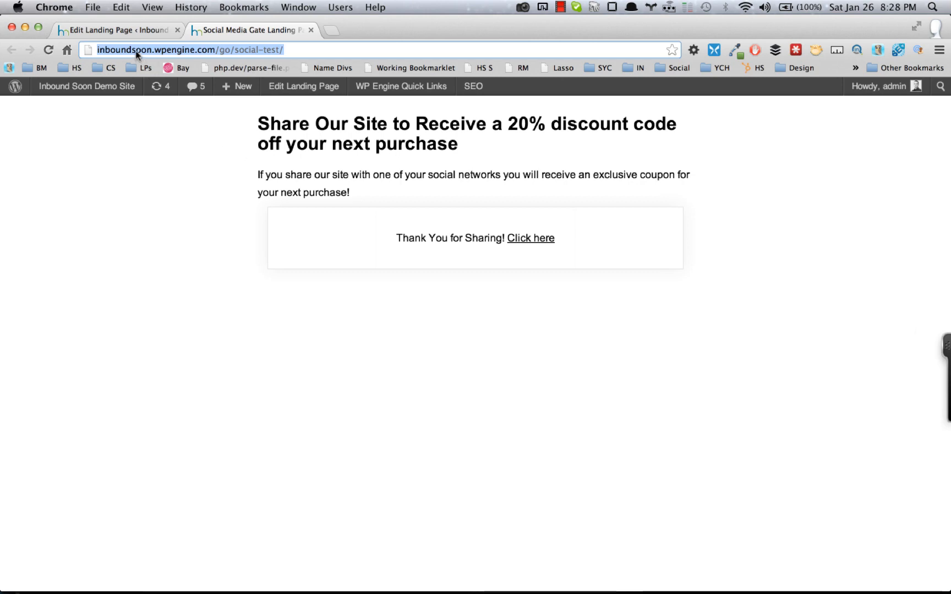
pyautogui.click(133, 27)
pyautogui.scroll(-4, 230, 276)
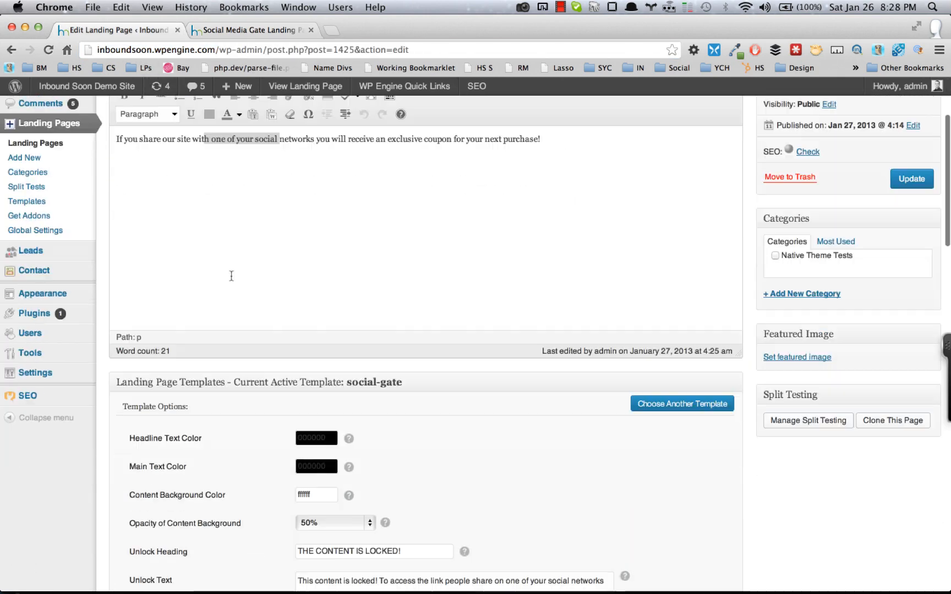
pyautogui.scroll(-2, 232, 276)
pyautogui.scroll(-2, 232, 275)
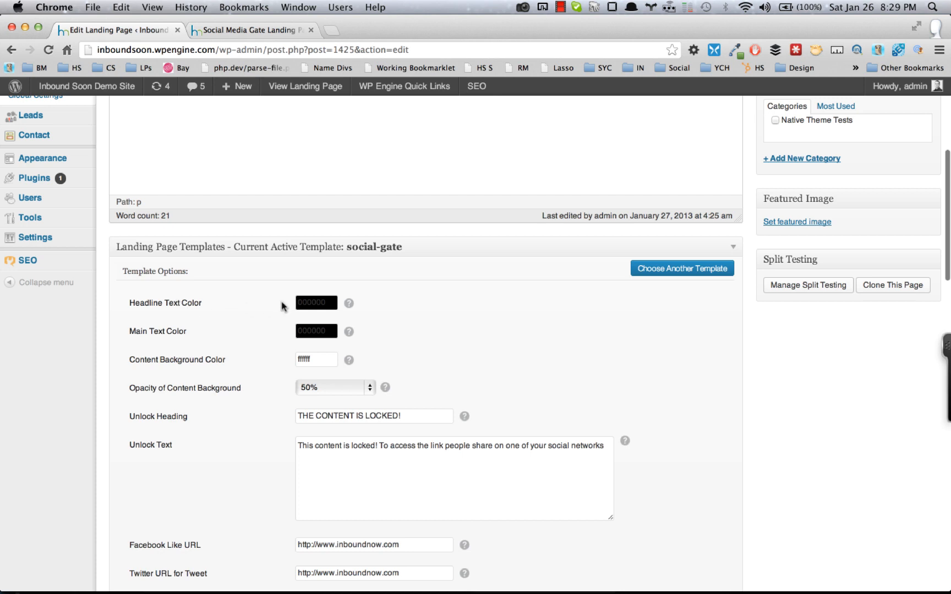
pyautogui.click(299, 330)
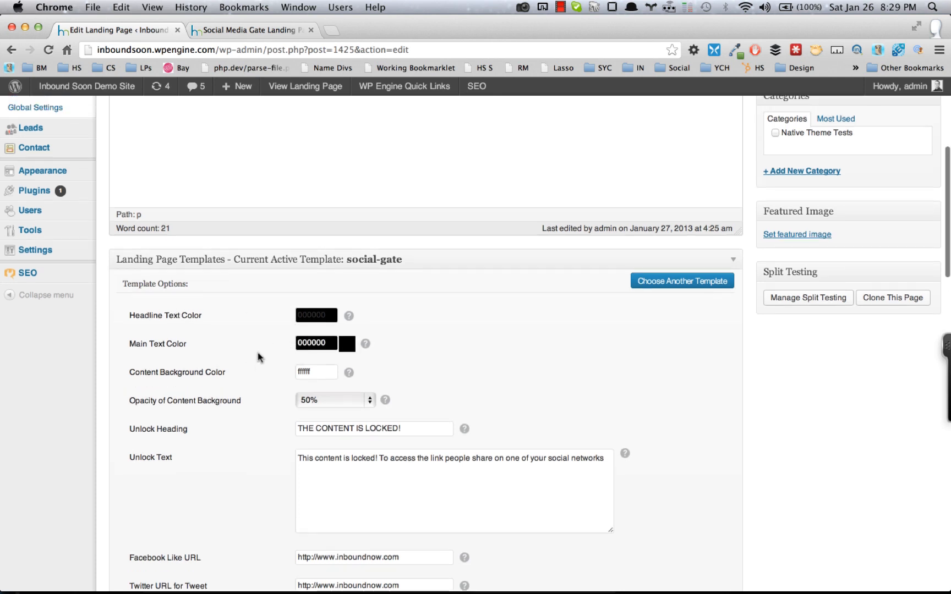
pyautogui.scroll(1, 258, 357)
pyautogui.scroll(-4, 257, 358)
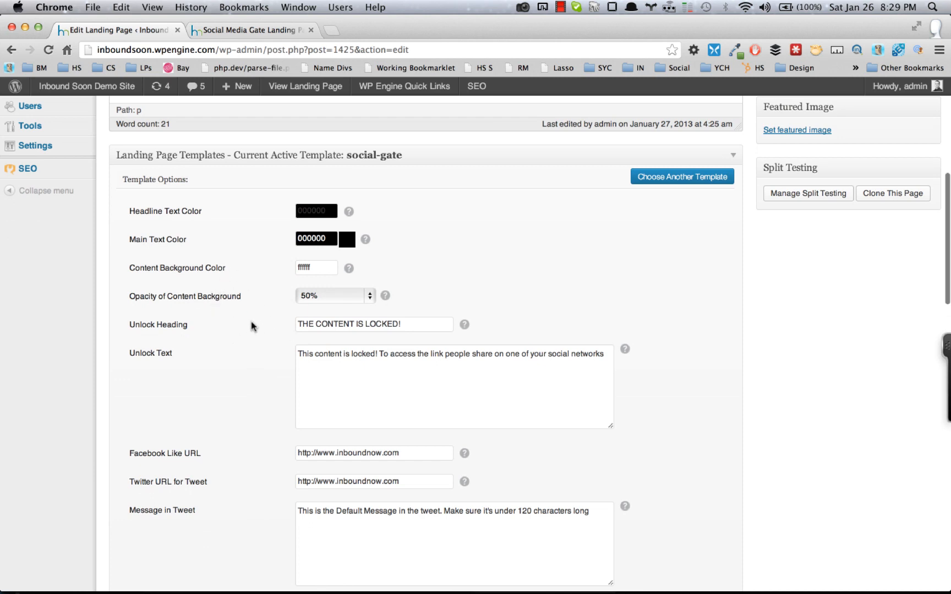
pyautogui.scroll(-1, 252, 324)
pyautogui.scroll(-2, 251, 324)
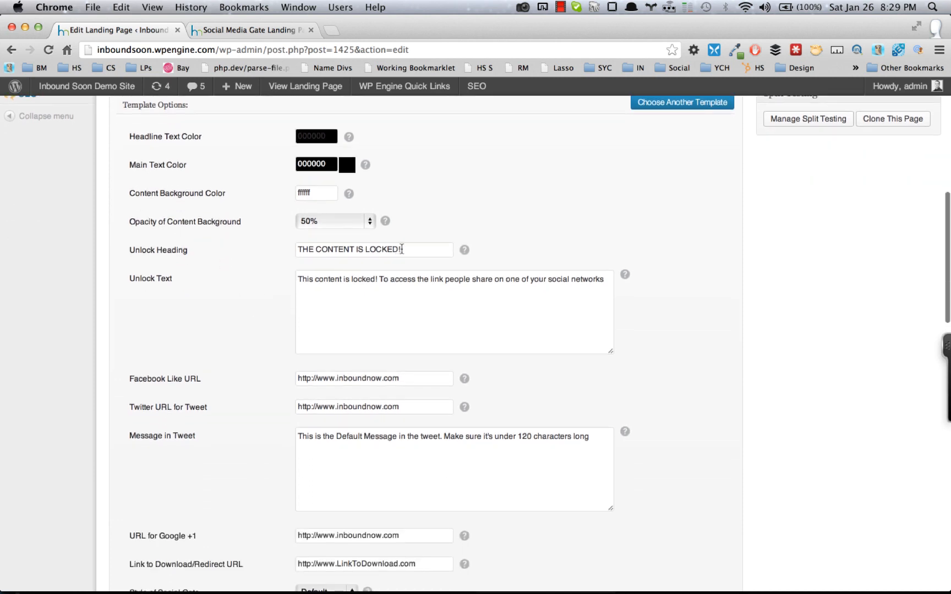
pyautogui.moveTo(402, 249); pyautogui.dragTo(302, 244)
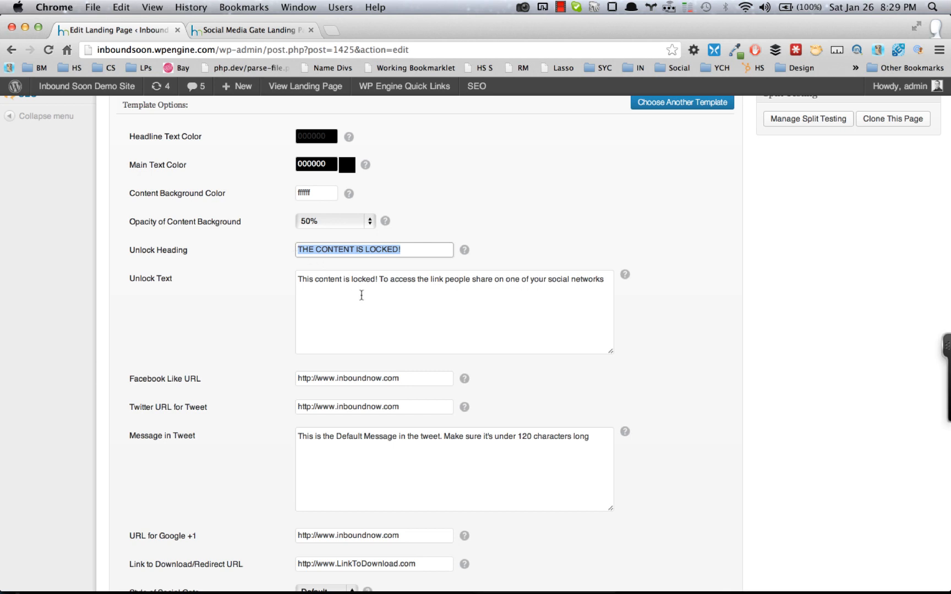
pyautogui.scroll(-3, 361, 295)
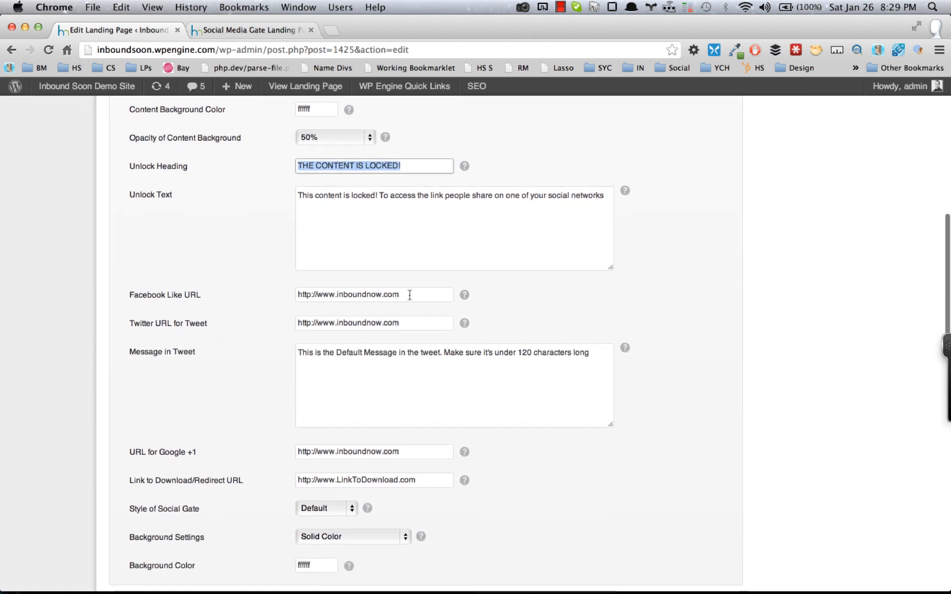
pyautogui.moveTo(409, 294); pyautogui.dragTo(302, 291)
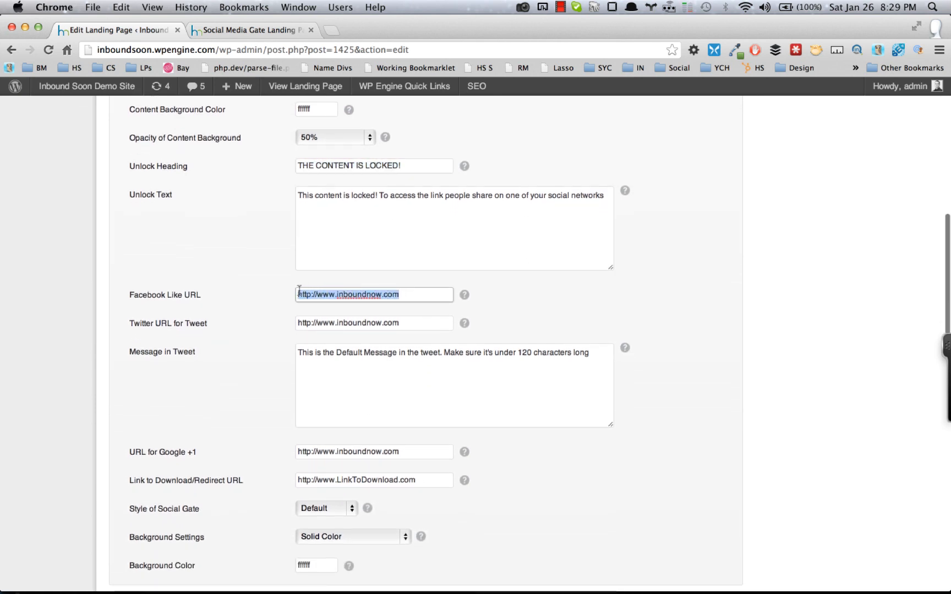
pyautogui.click(256, 294)
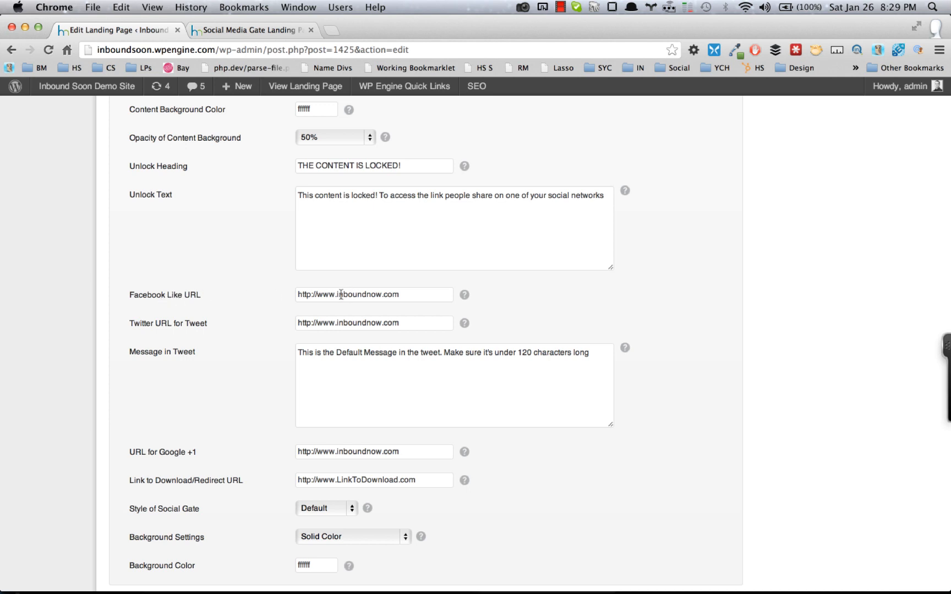
pyautogui.moveTo(338, 294); pyautogui.dragTo(391, 293)
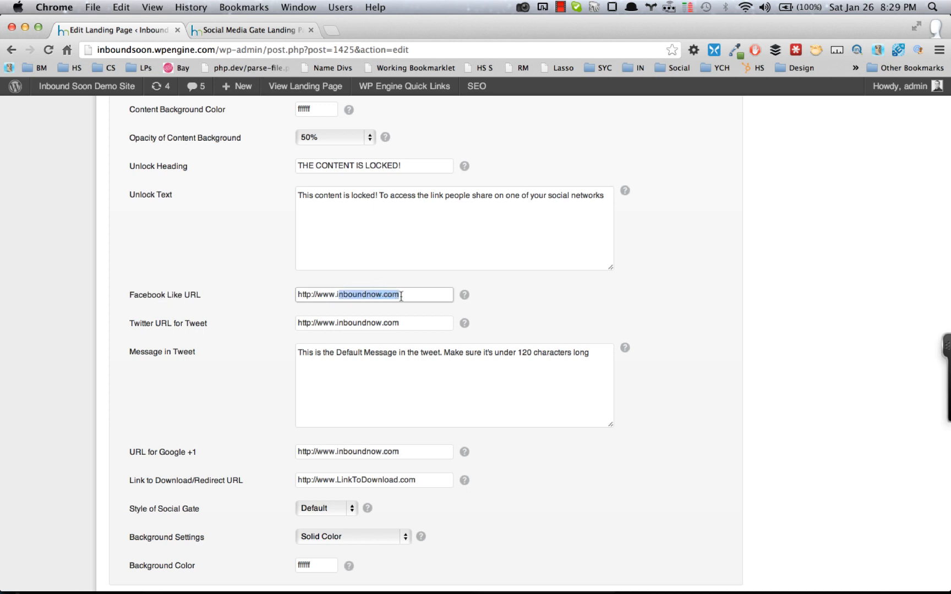
# Inspect the Facebook Like and Twitter URL fields, leaving the Twitter URL unchanged.
pyautogui.click(351, 297)
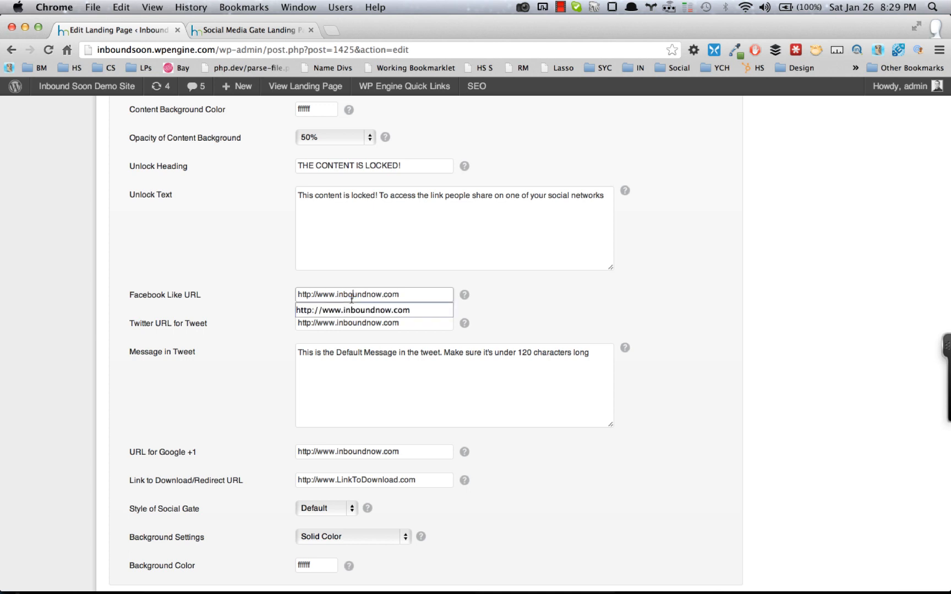
pyautogui.click(279, 303)
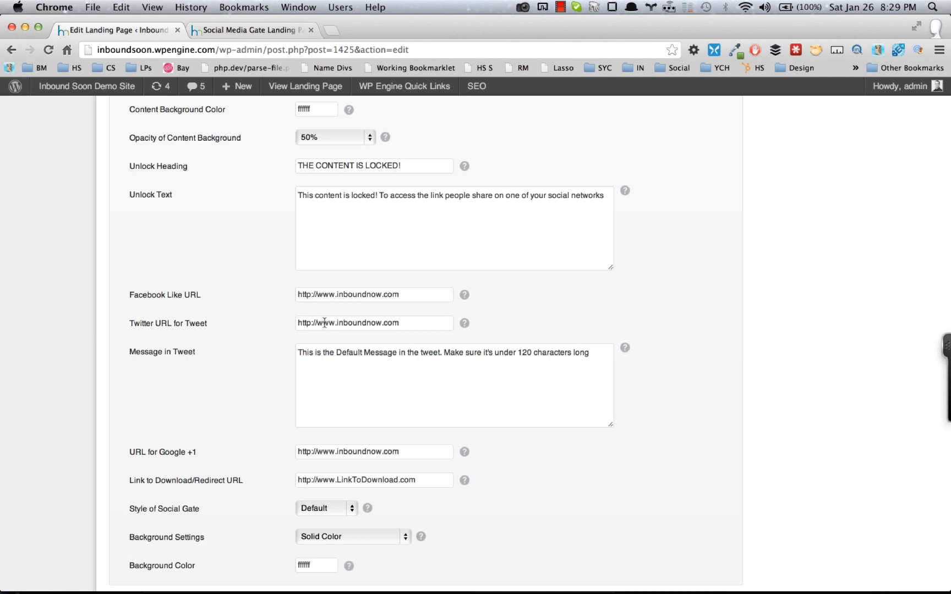
pyautogui.moveTo(325, 323); pyautogui.dragTo(415, 320)
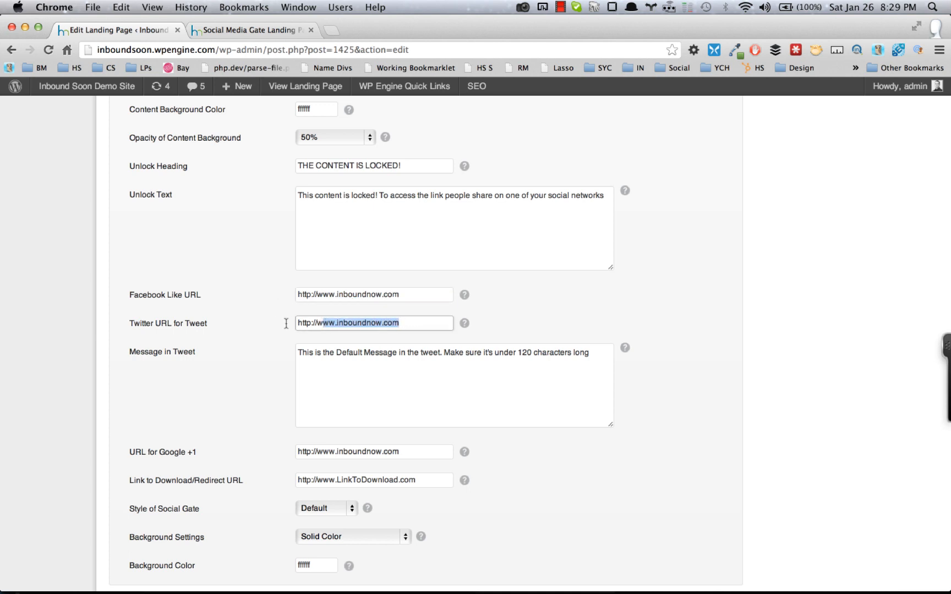
pyautogui.scroll(-2, 273, 327)
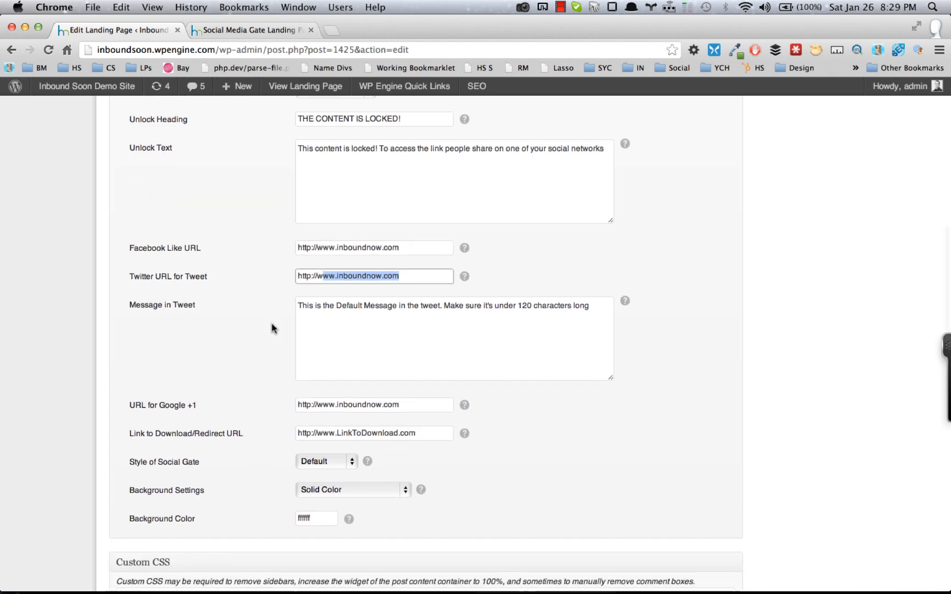
pyautogui.click(393, 277)
pyautogui.click(275, 260)
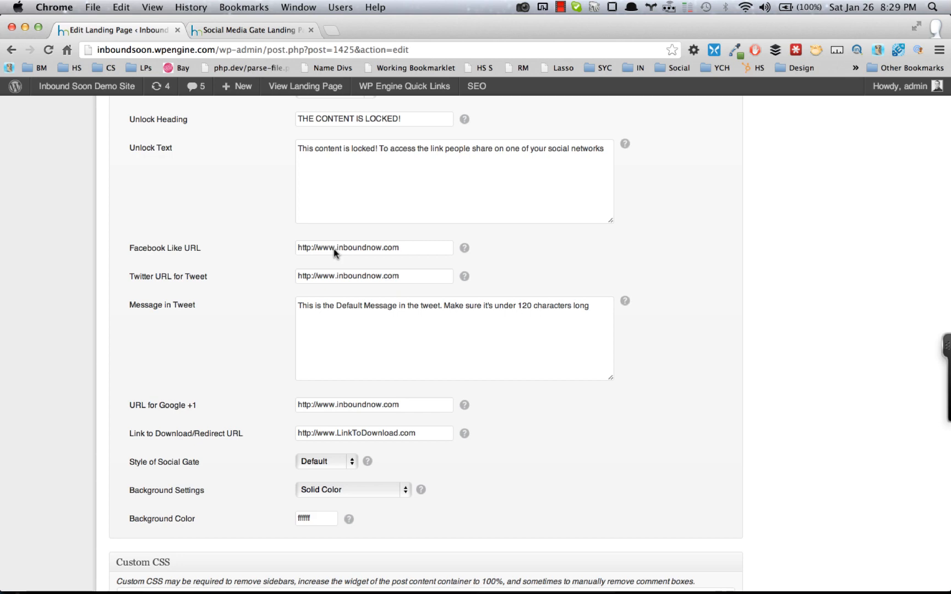
# Replace the Facebook Like URL with the page's own address inboundsoon.wpengine.com/go/social-test/ copied from the live tab.
pyautogui.click(249, 31)
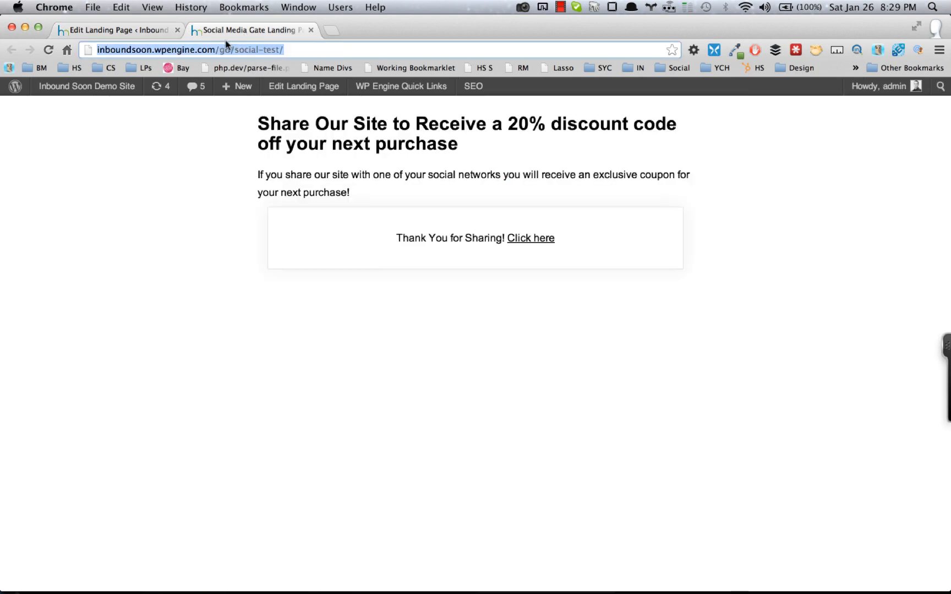
pyautogui.click(223, 47)
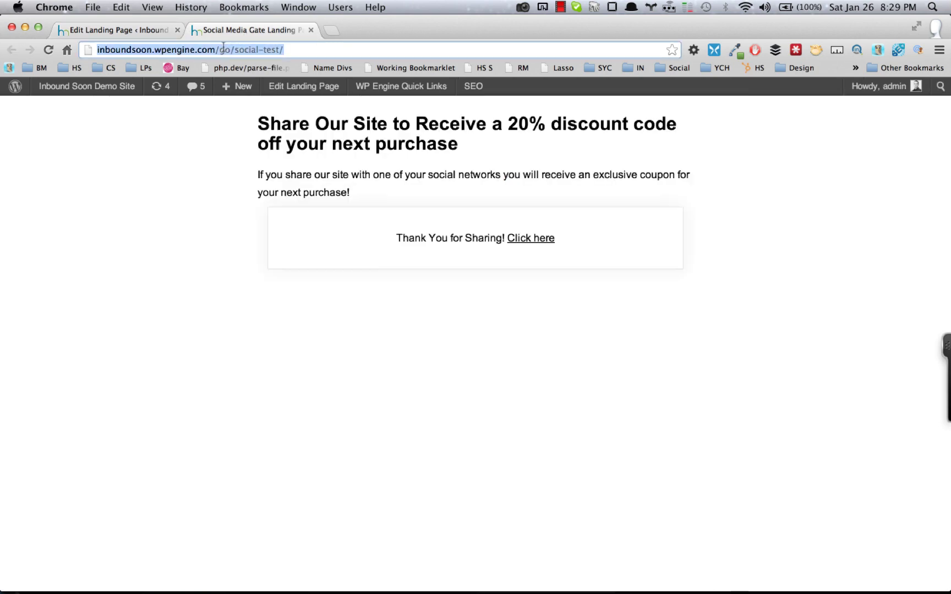
pyautogui.click(132, 32)
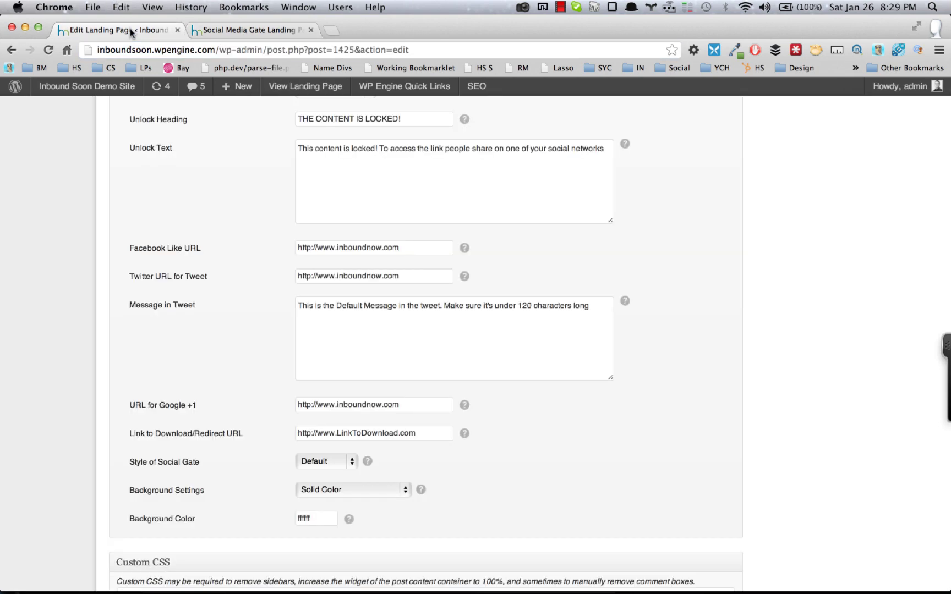
pyautogui.tripleClick(394, 247)
pyautogui.press('super+v')
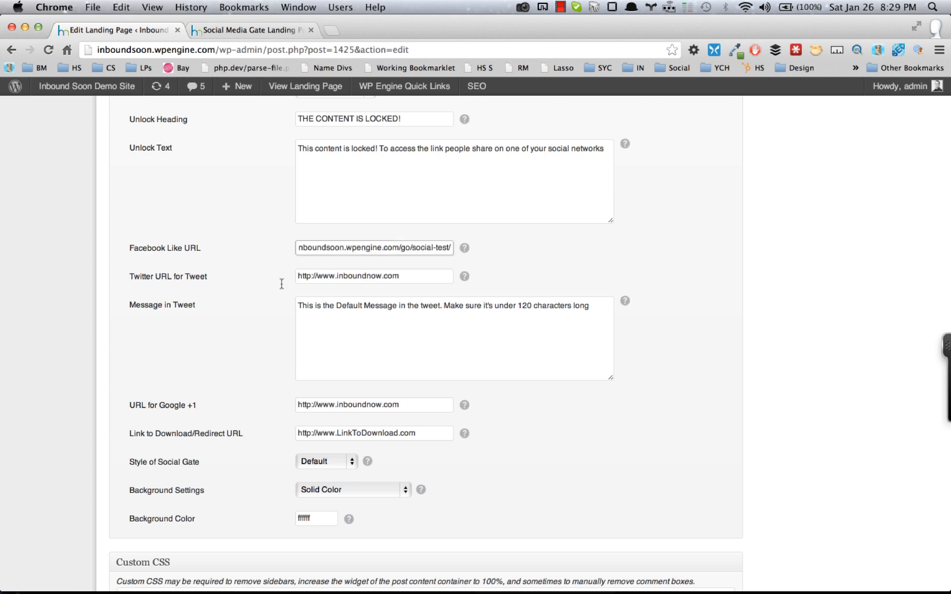
pyautogui.click(236, 294)
pyautogui.moveTo(464, 247)
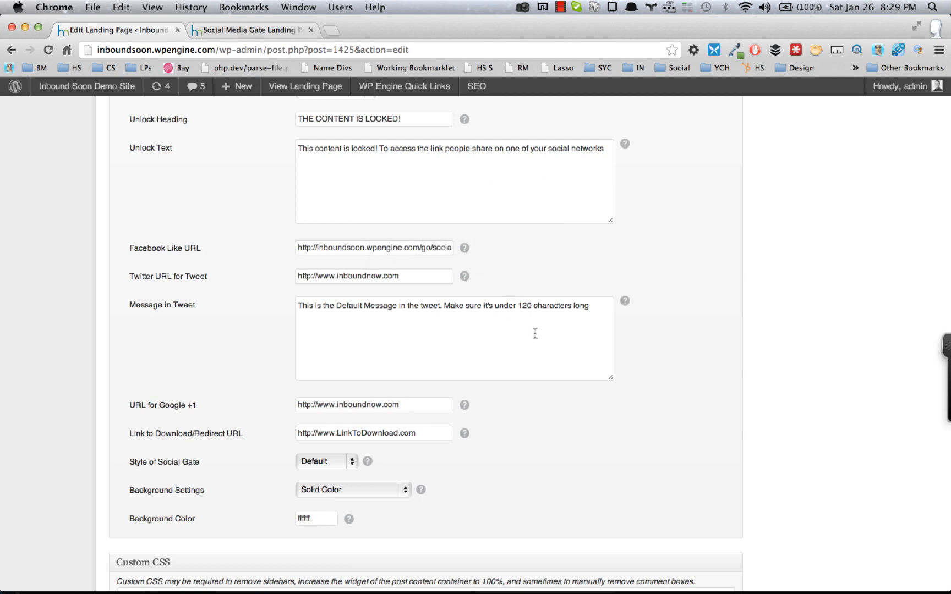
pyautogui.scroll(-3, 534, 335)
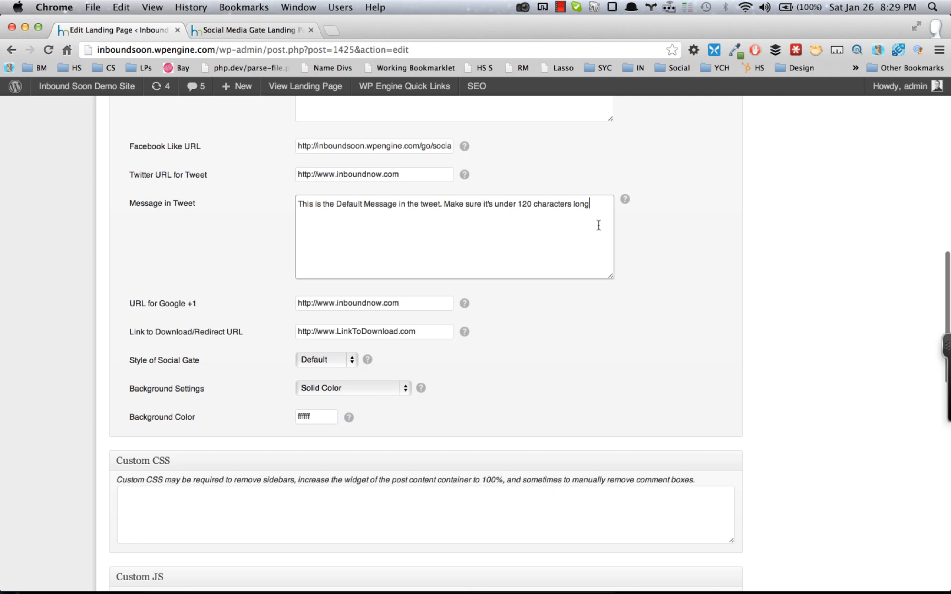
pyautogui.moveTo(599, 226); pyautogui.dragTo(293, 203)
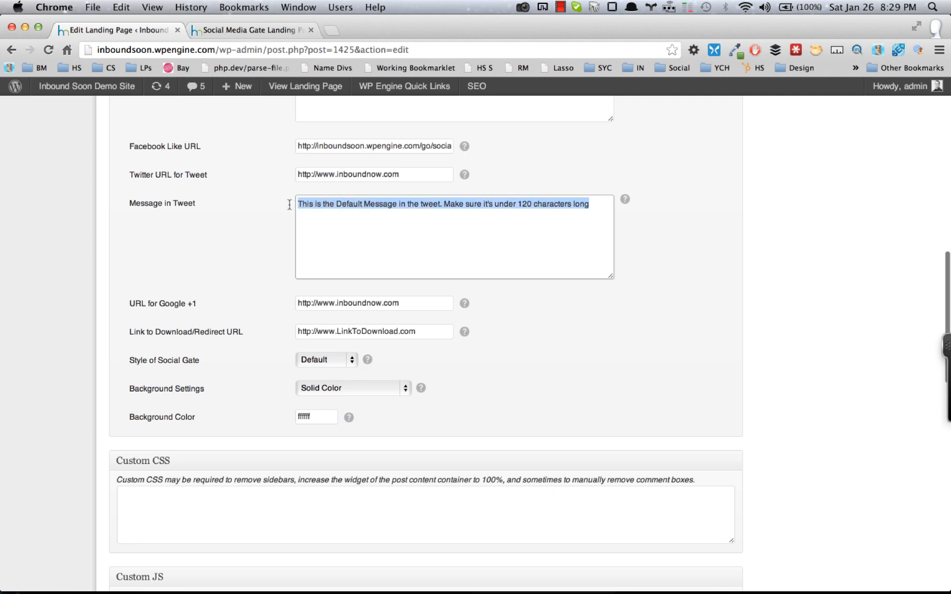
pyautogui.click(249, 237)
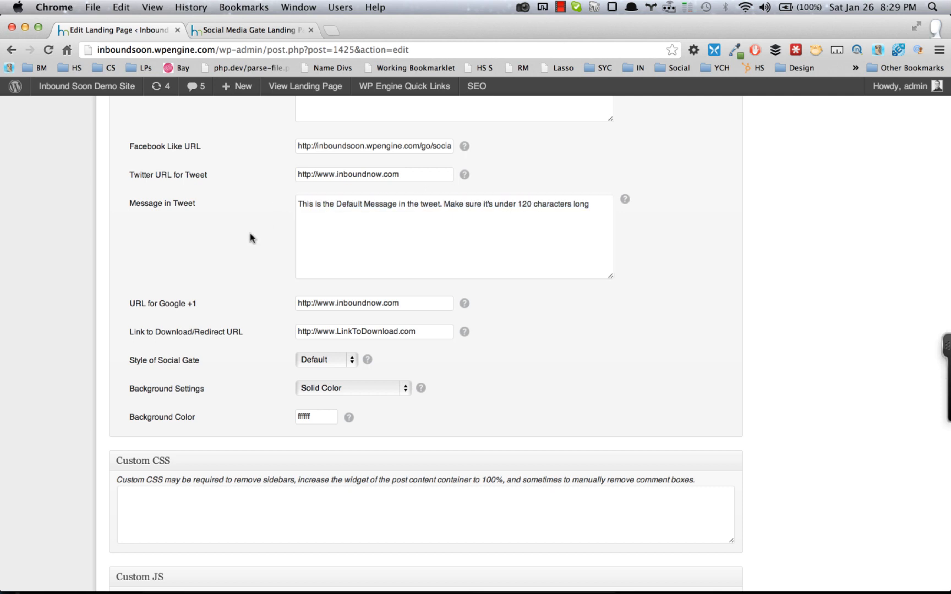
pyautogui.scroll(-1, 250, 238)
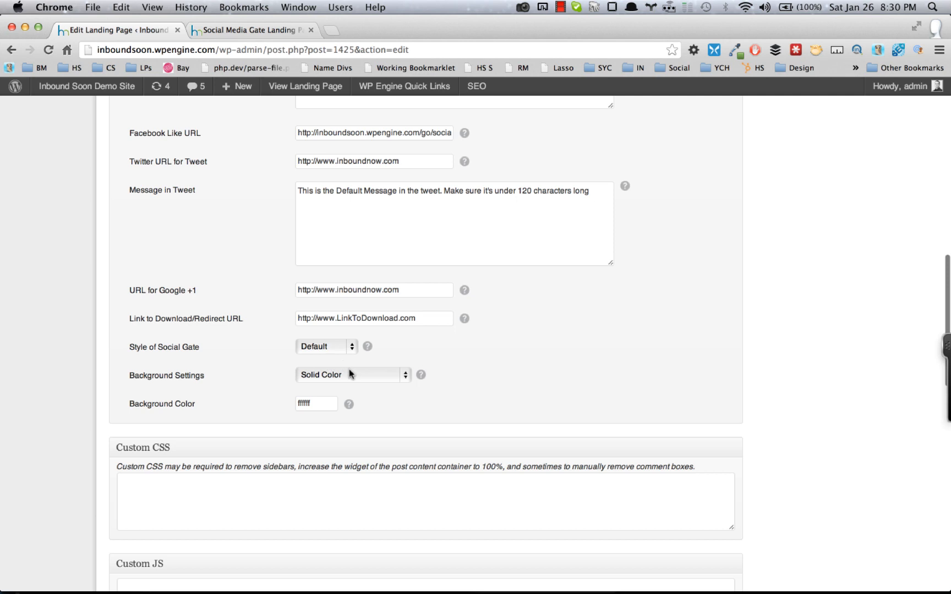
pyautogui.click(350, 373)
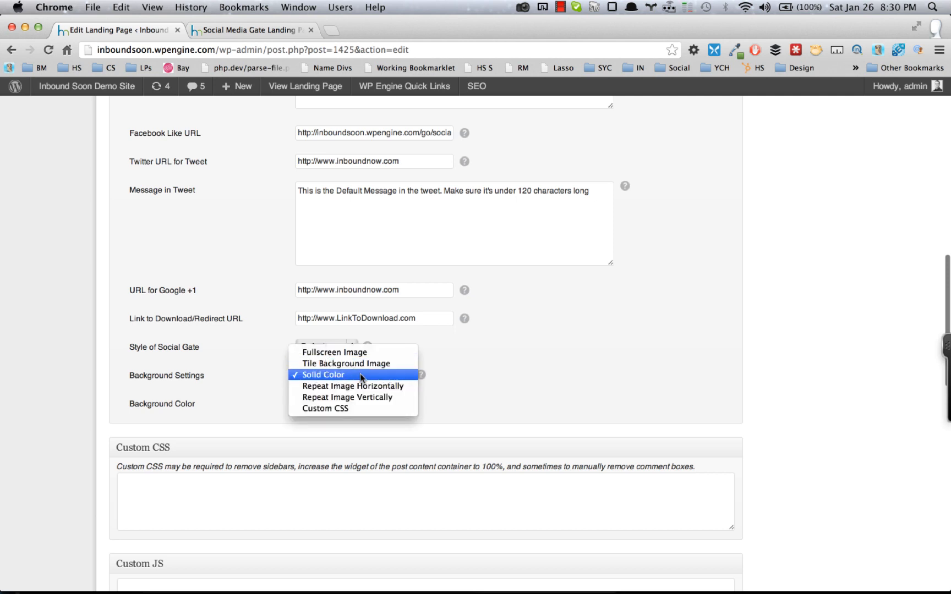
pyautogui.click(230, 369)
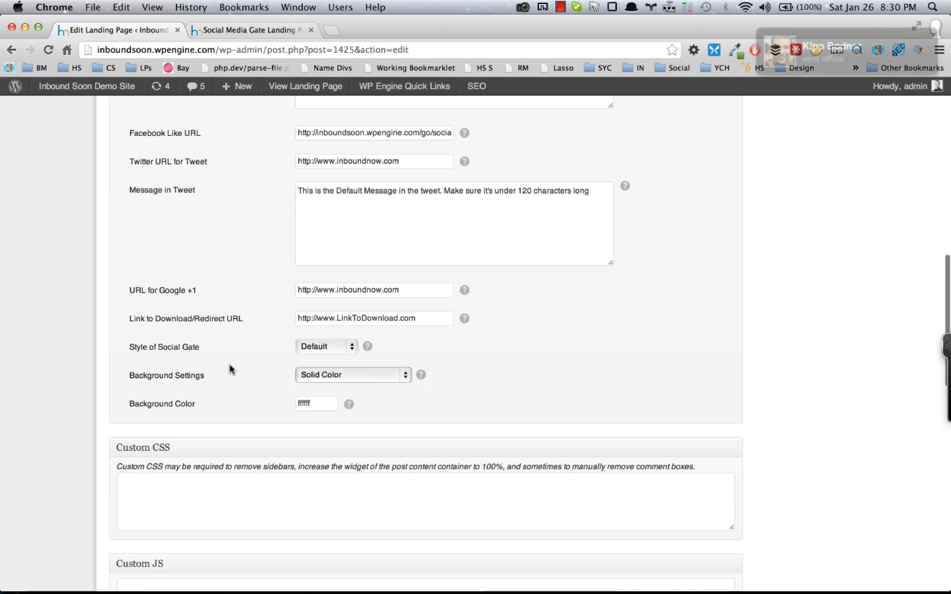
pyautogui.scroll(1, 230, 369)
pyautogui.scroll(5, 230, 364)
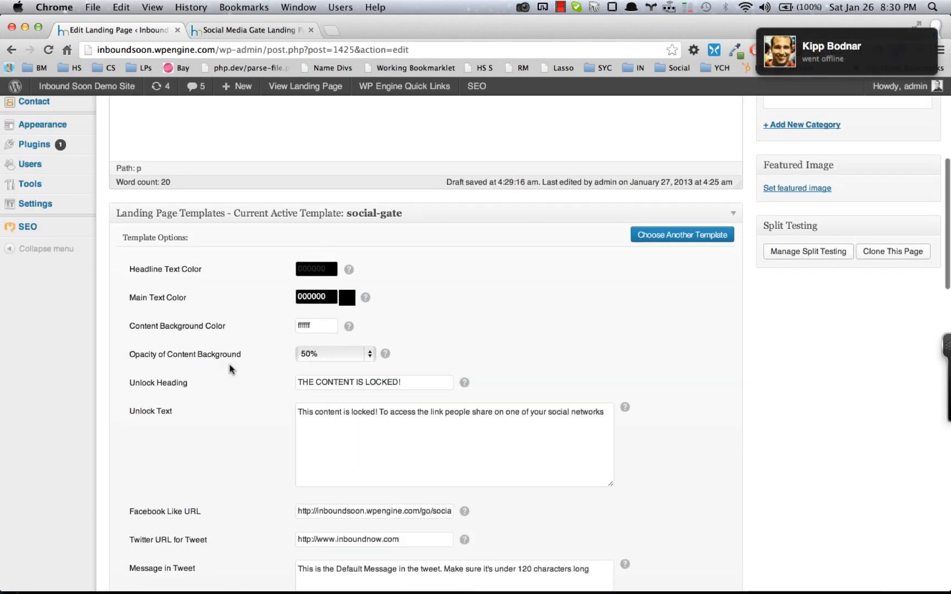
pyautogui.scroll(2, 230, 365)
pyautogui.scroll(2, 230, 364)
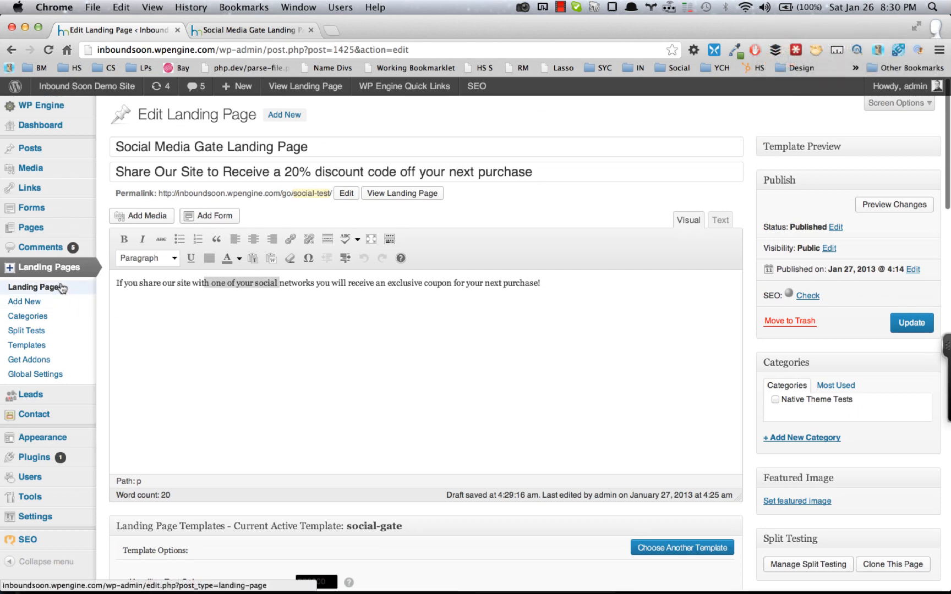
# Show the Landing Pages list in a new tab and bring up link options on Social Gate Test's View link.
pyautogui.keyDown('super'); pyautogui.click(61, 287); pyautogui.keyUp('super')
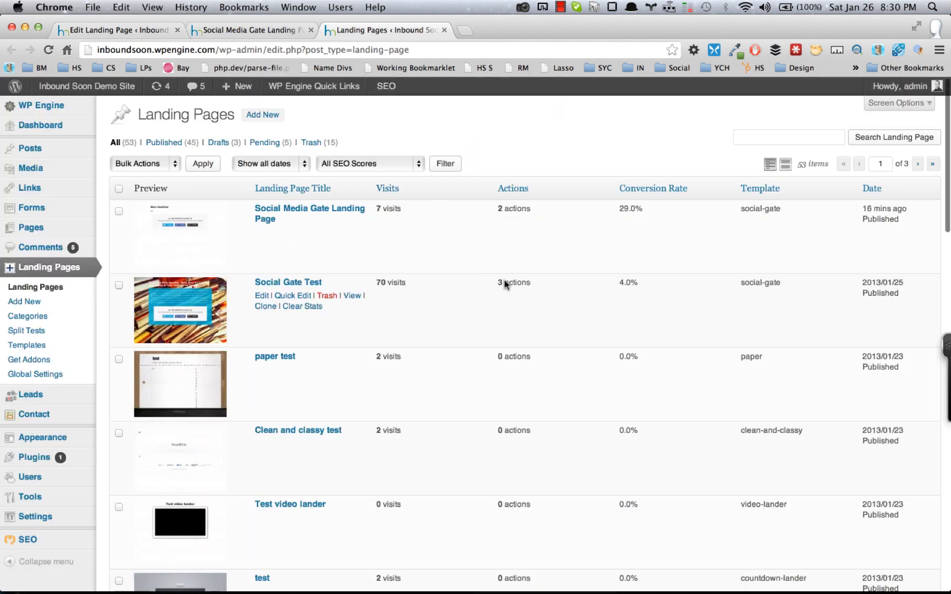
pyautogui.moveTo(492, 285); pyautogui.dragTo(524, 282)
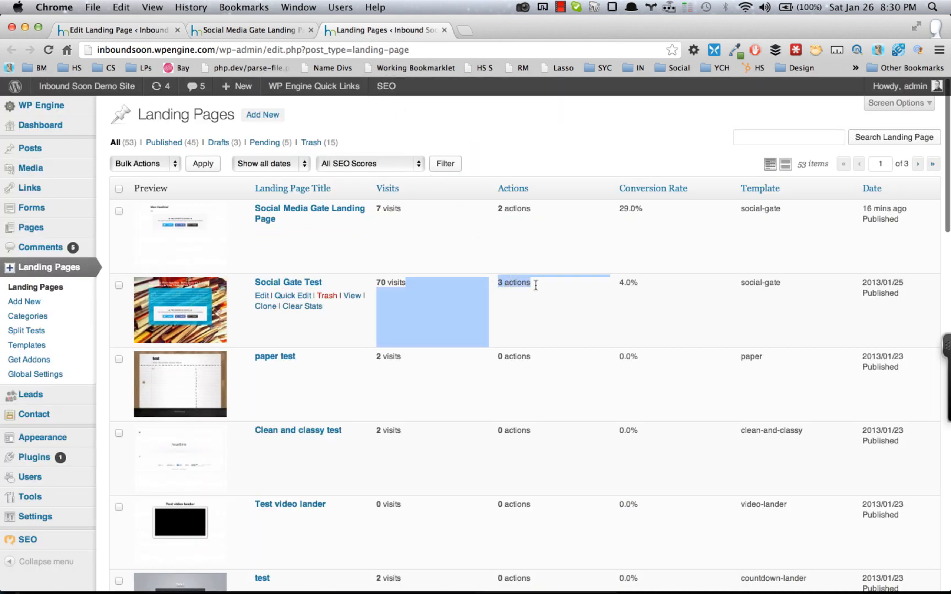
pyautogui.click(534, 284)
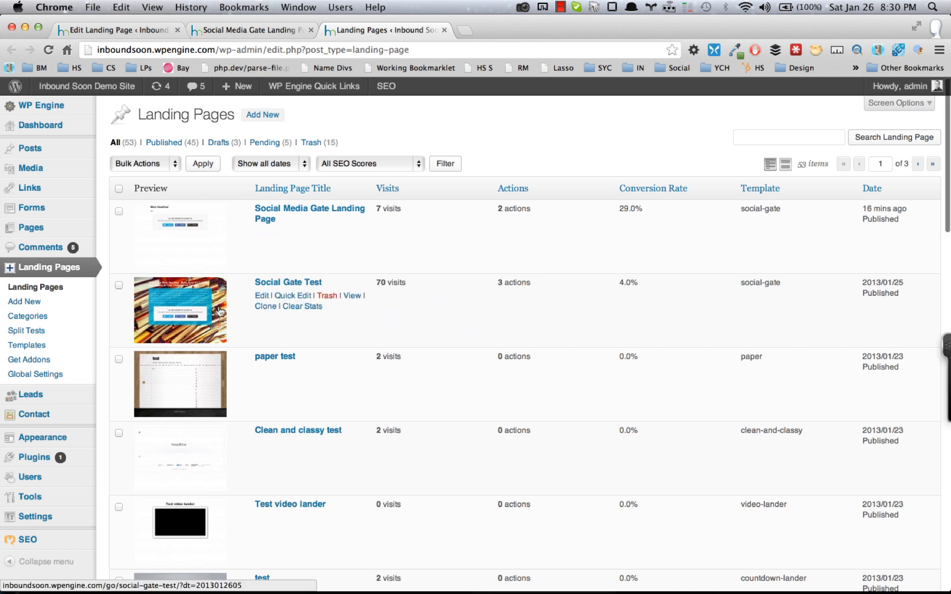
pyautogui.rightClick(349, 297)
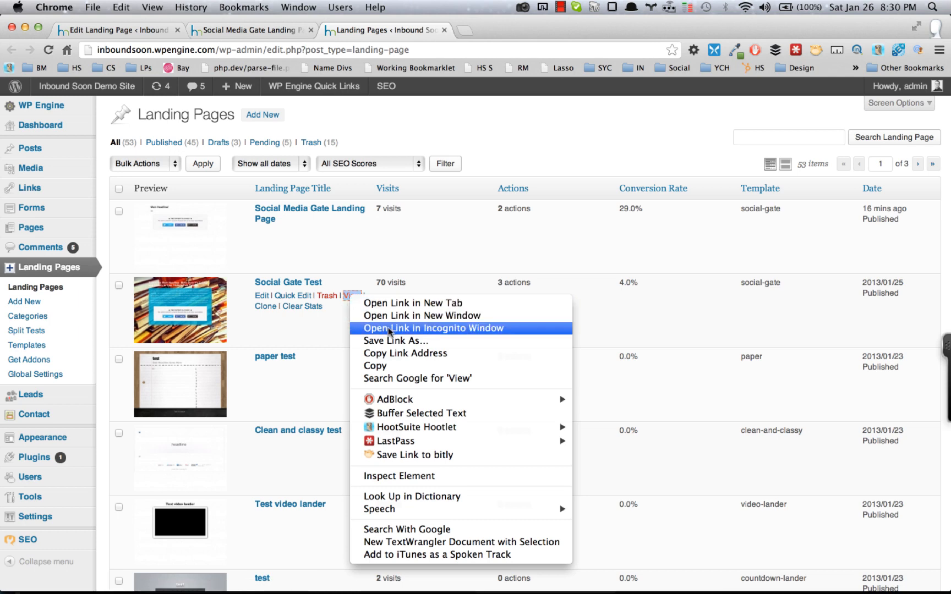
# View Social Gate Test in an incognito window, reviewing its headline and body over the books background.
pyautogui.click(388, 329)
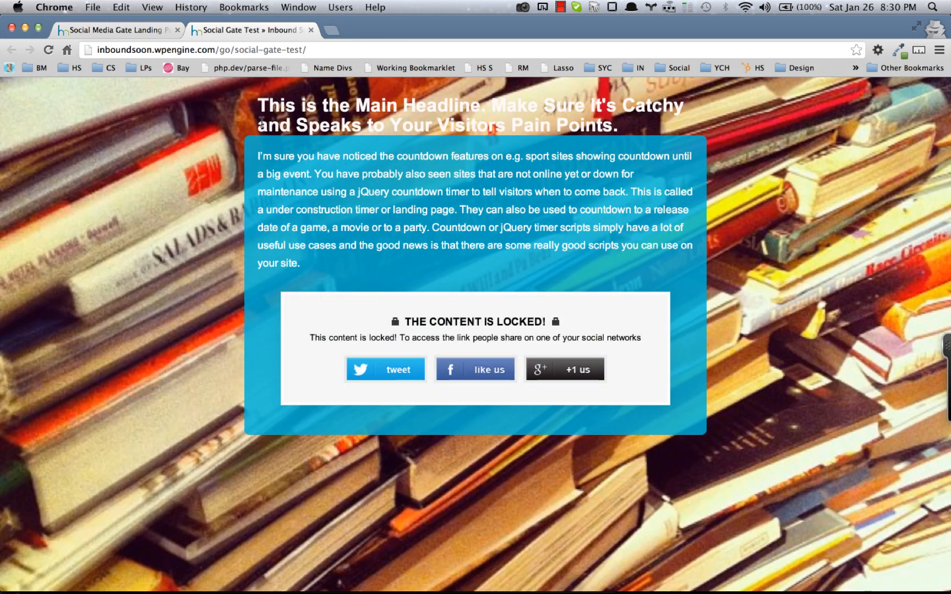
pyautogui.moveTo(258, 102); pyautogui.dragTo(637, 129)
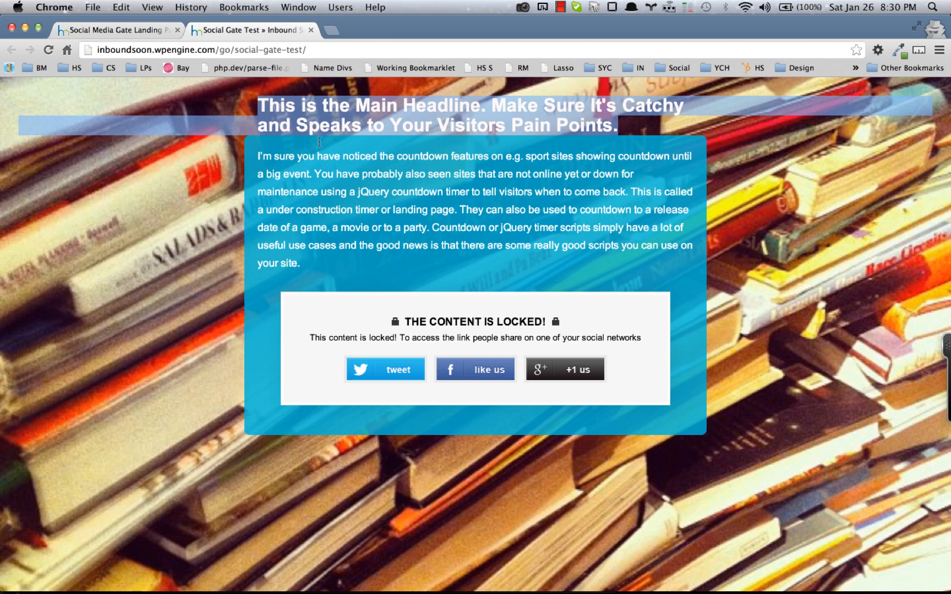
pyautogui.moveTo(257, 154); pyautogui.dragTo(255, 292)
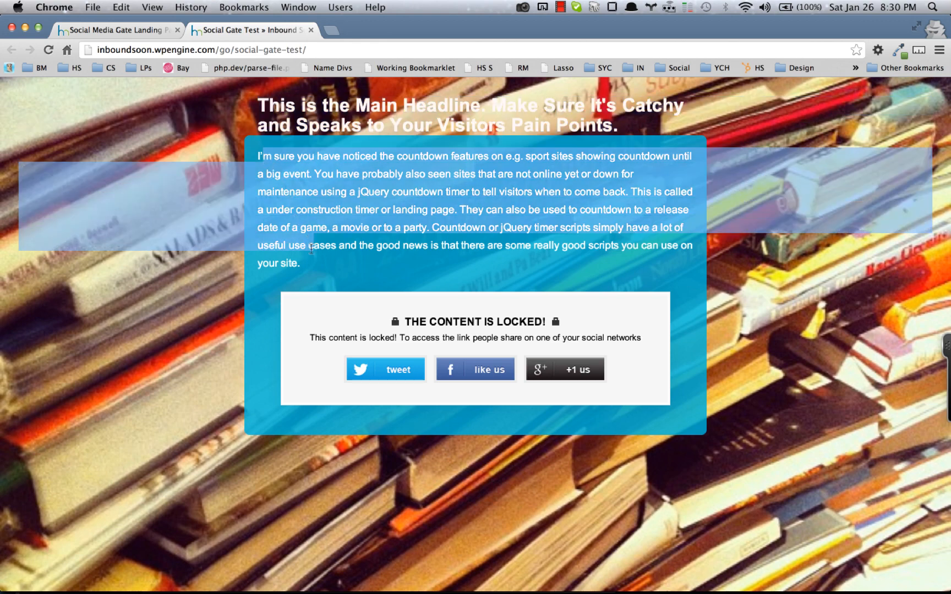